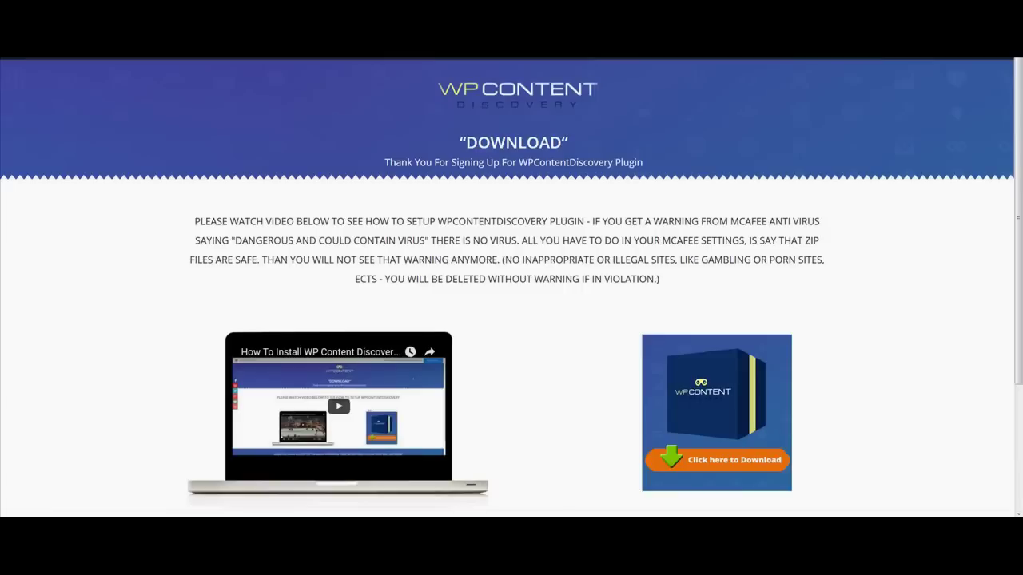
Step: Download wpcdplugin(7).zip and copy it into the download wp content discovery plugin folder
{"action": "left_click", "coordinate": [703, 397]}
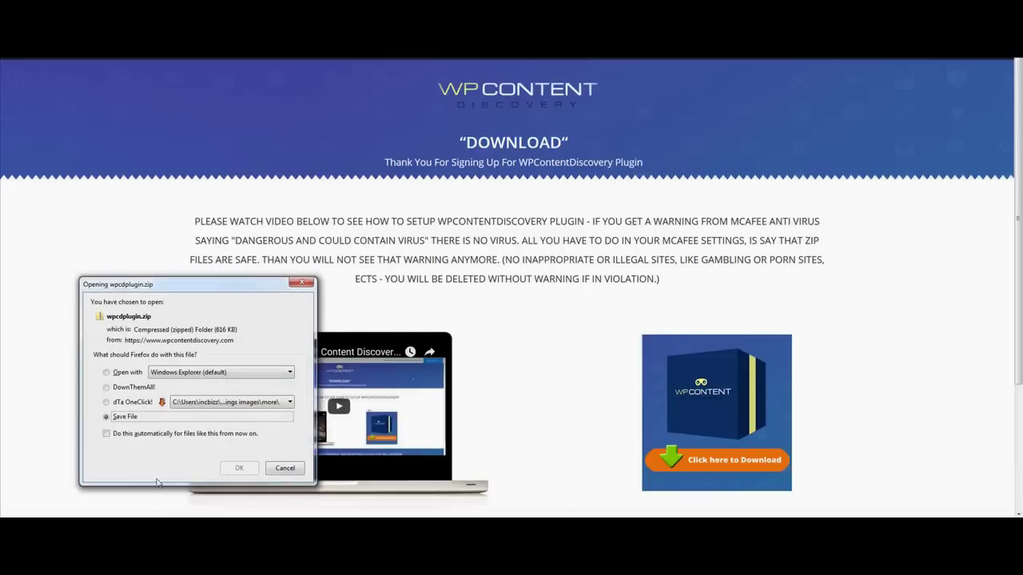
{"action": "left_click", "coordinate": [239, 469]}
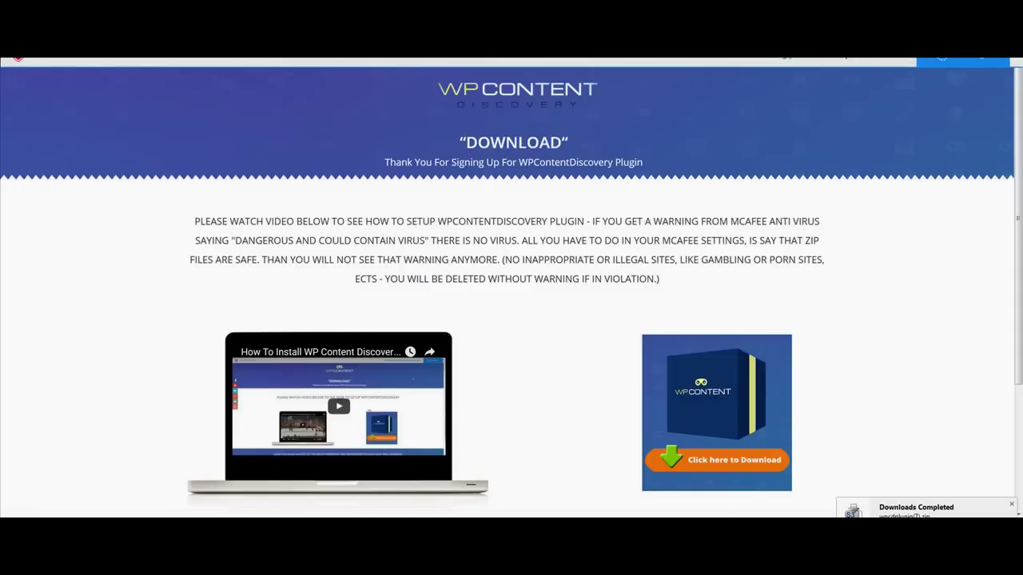
{"action": "right_click", "coordinate": [740, 60]}
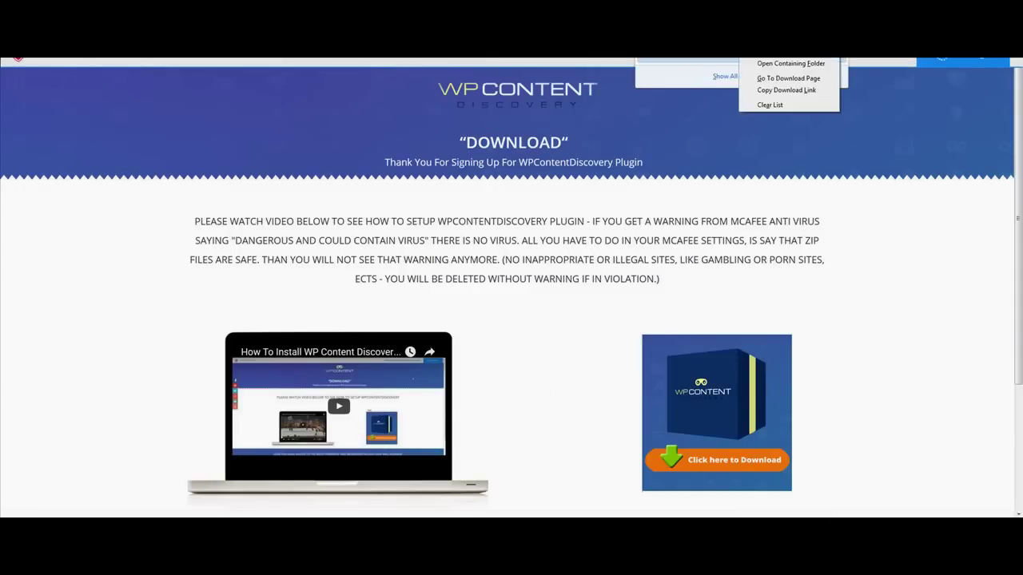
{"action": "left_click", "coordinate": [790, 63]}
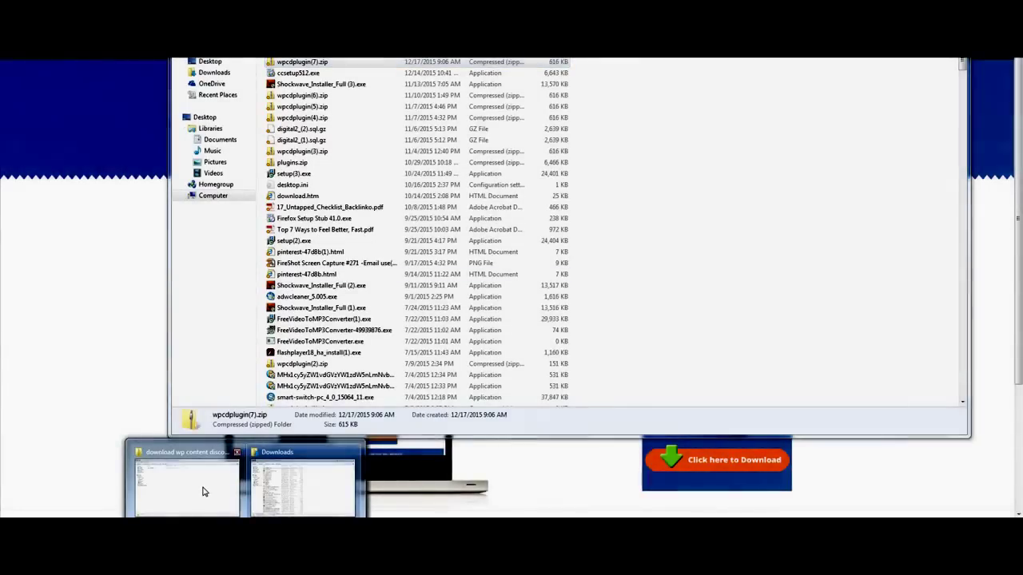
{"action": "left_click", "coordinate": [203, 488]}
{"action": "left_click_drag", "start_coordinate": [310, 64], "coordinate": [333, 227]}
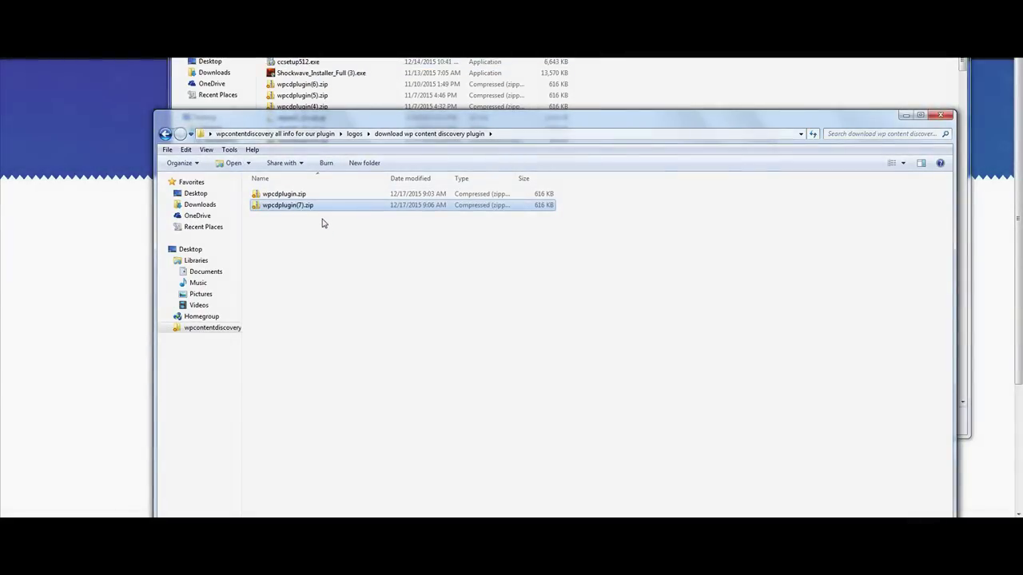
{"action": "left_click", "coordinate": [94, 297]}
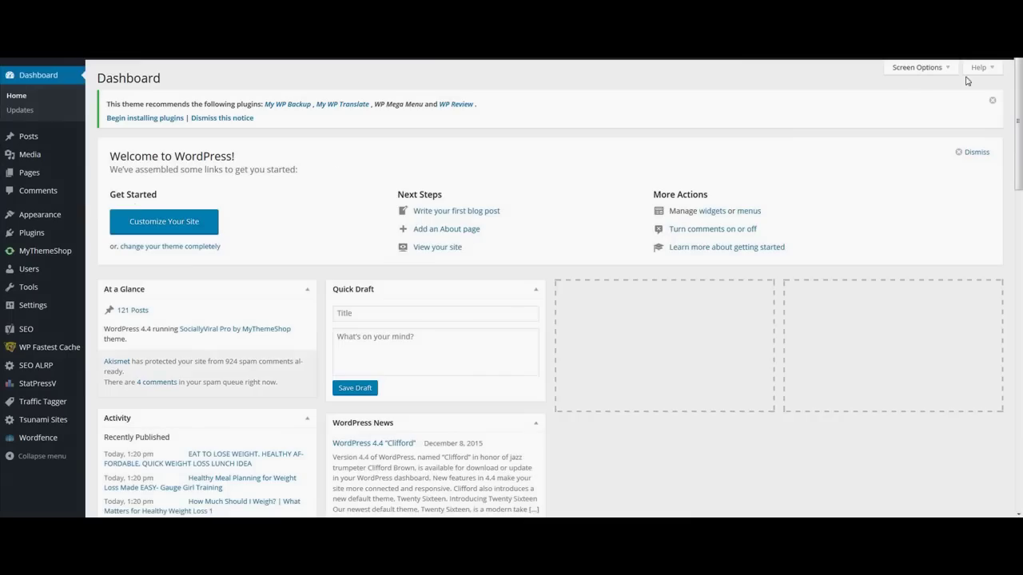
Step: Dismiss the theme notice and reach the Plugins > Add New upload form
{"action": "left_click", "coordinate": [992, 102]}
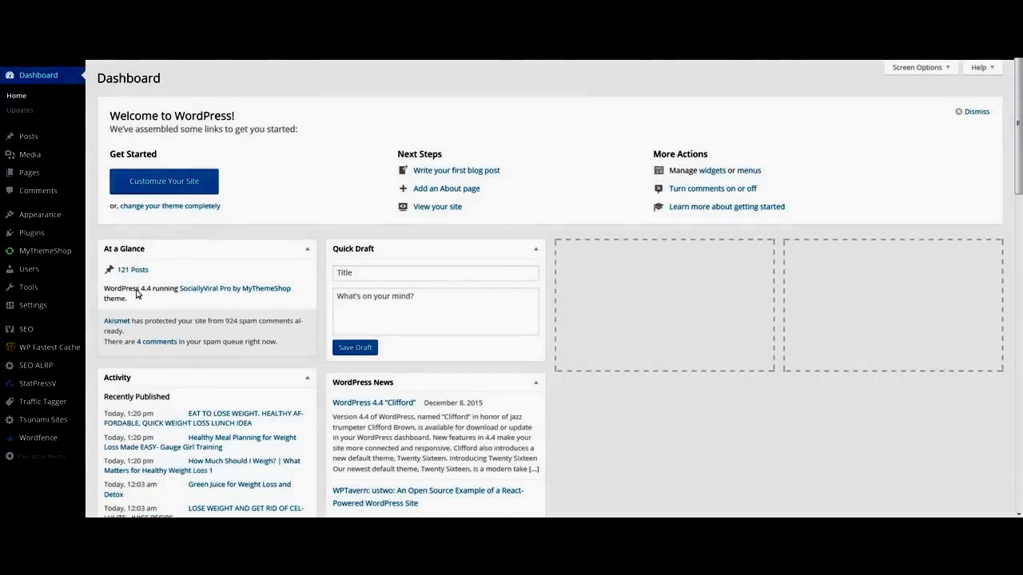
{"action": "left_click", "coordinate": [32, 233]}
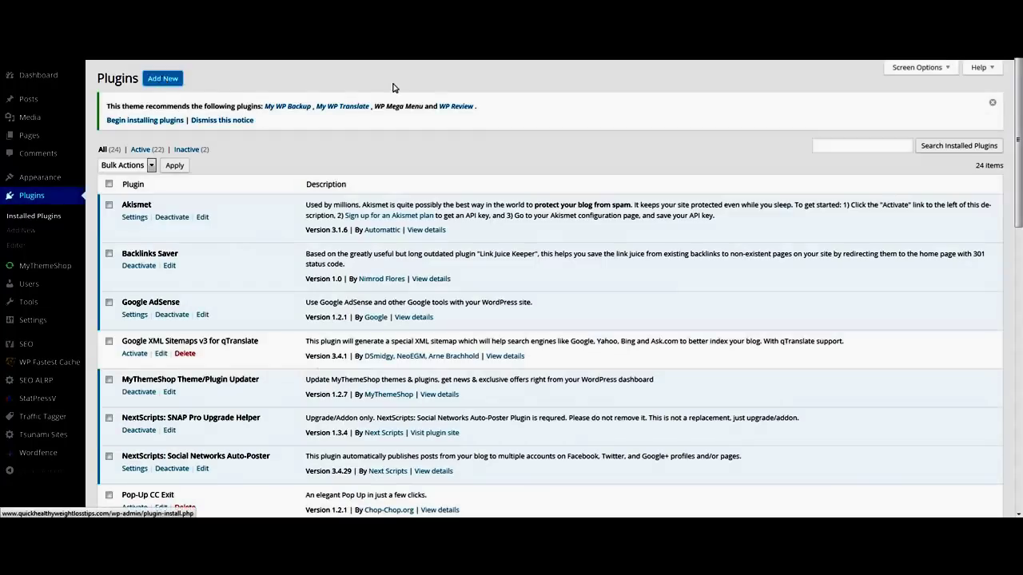
{"action": "left_click", "coordinate": [162, 78]}
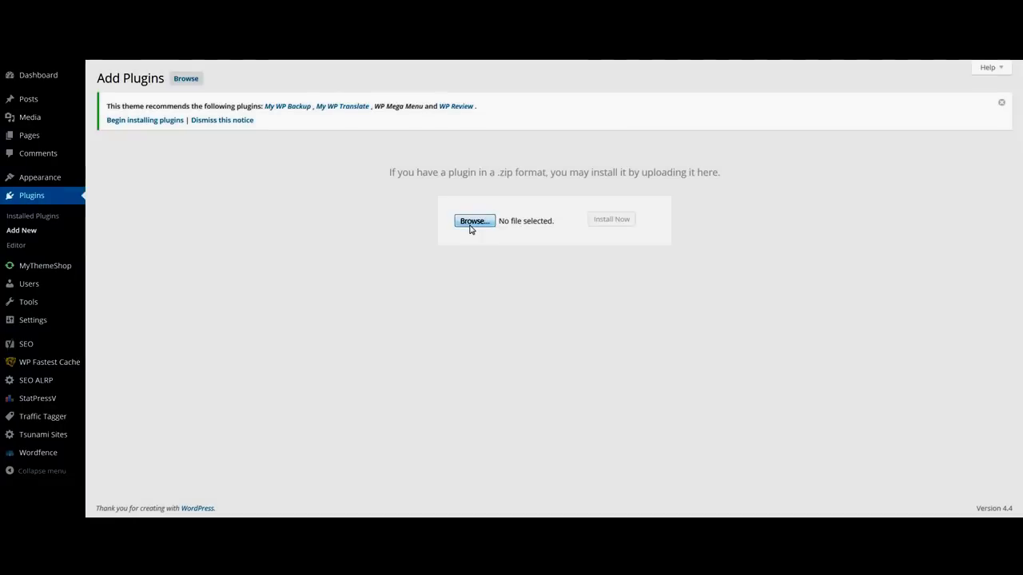
Step: Select wpcdplugin.zip as the upload file and install it
{"action": "left_click", "coordinate": [472, 222]}
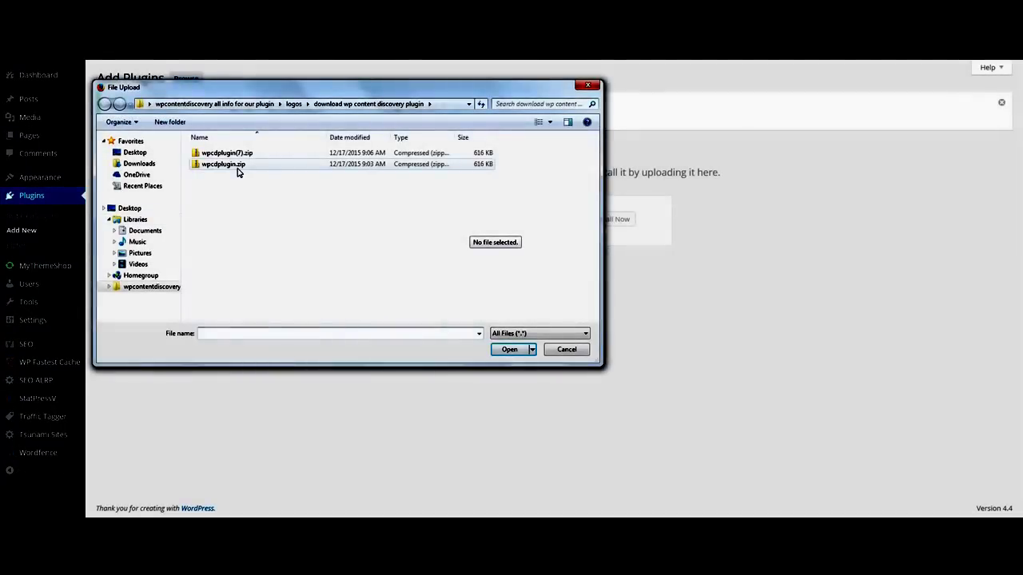
{"action": "double_click", "coordinate": [224, 164]}
{"action": "left_click", "coordinate": [611, 221]}
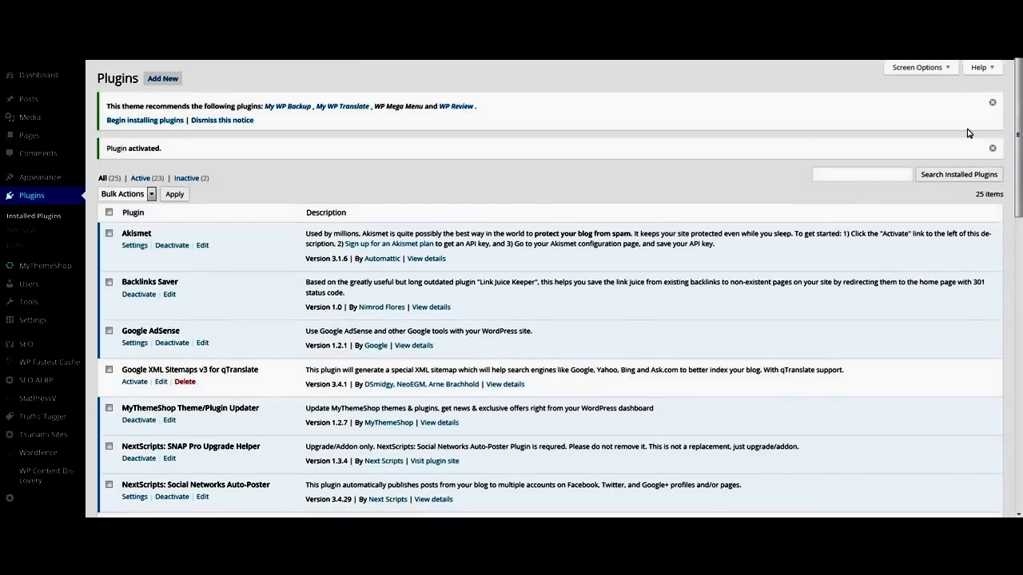
Step: Close the theme recommendation and 'Plugin activated' notices
{"action": "left_click", "coordinate": [992, 103]}
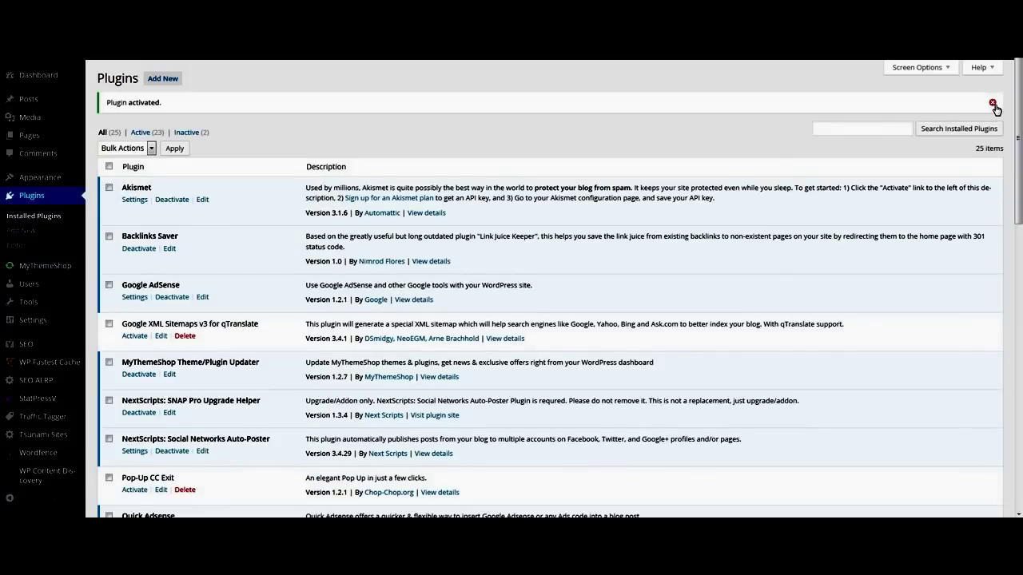
{"action": "left_click", "coordinate": [992, 104]}
{"action": "mouse_move", "coordinate": [47, 475]}
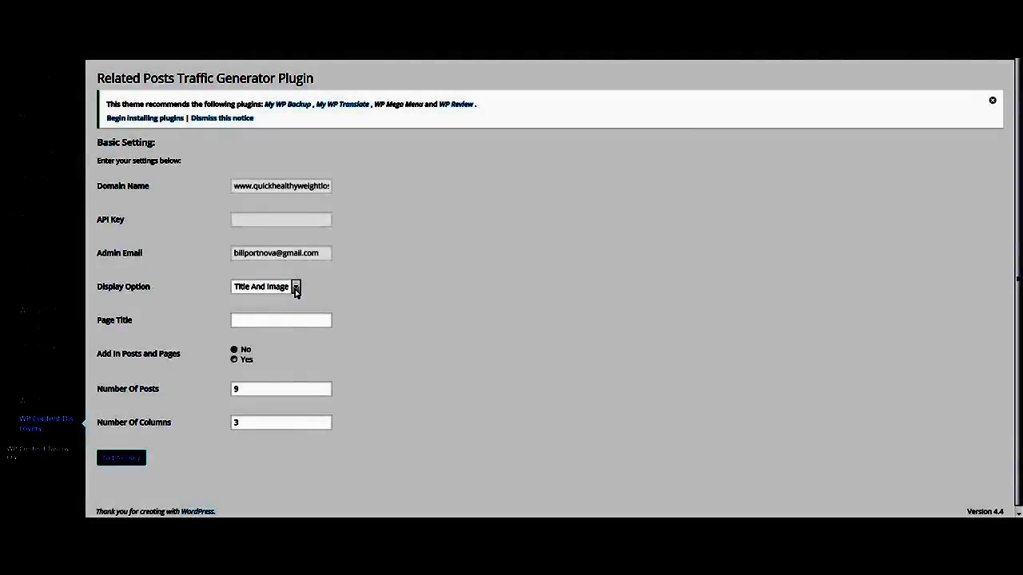
Step: Keep the 'Title And Image' display option and set the related posts heading to 'around the web'
{"action": "left_click", "coordinate": [295, 288]}
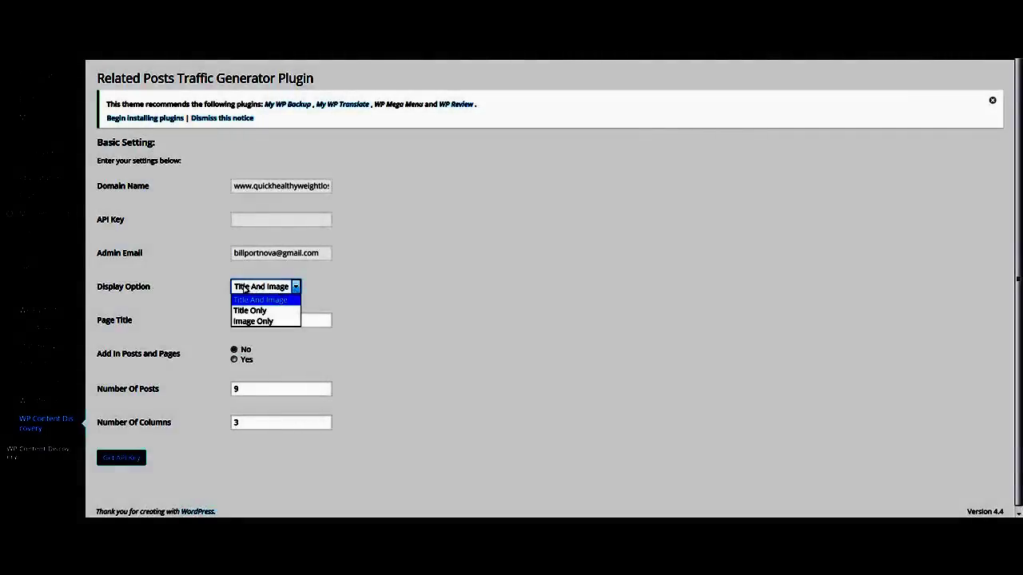
{"action": "left_click", "coordinate": [340, 294]}
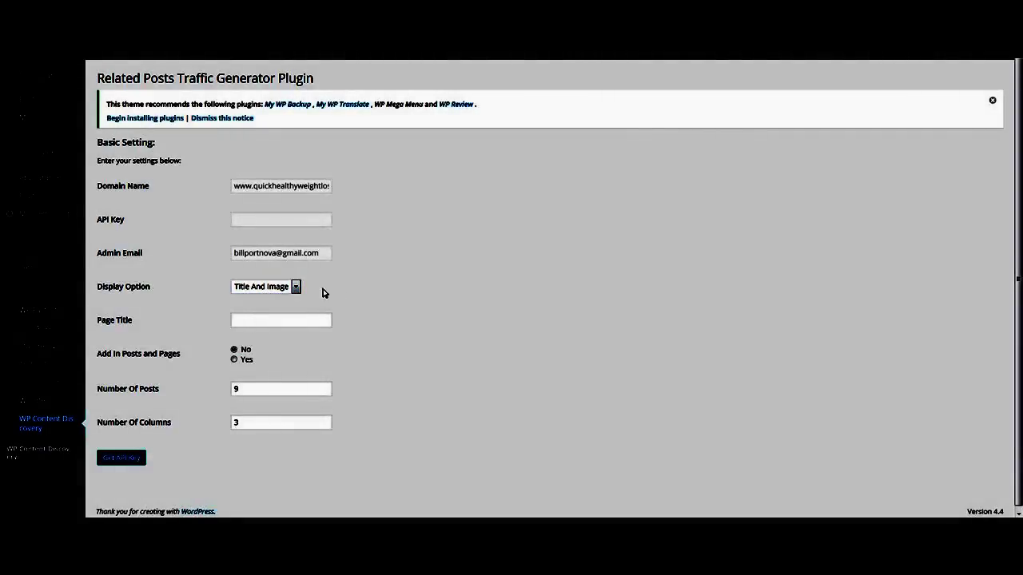
{"action": "left_click", "coordinate": [274, 322]}
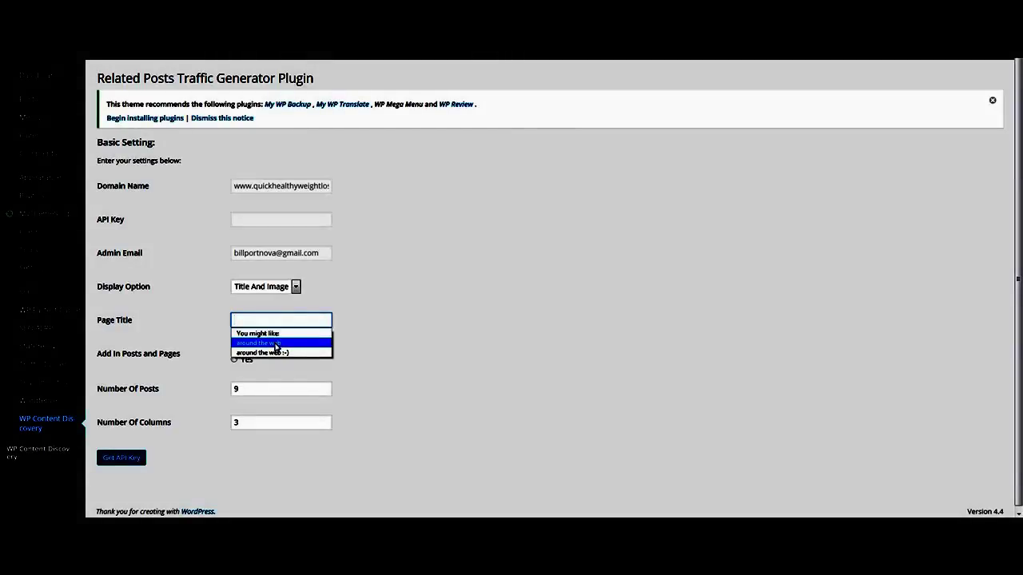
{"action": "left_click", "coordinate": [277, 344]}
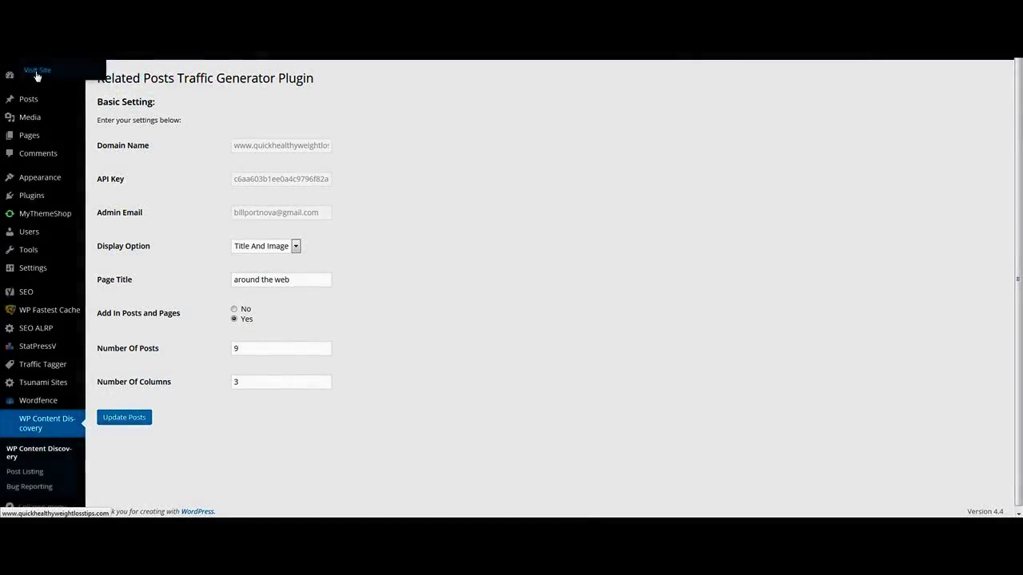
Step: Visit the live site and scroll a post down to its 'around the web' related-posts block
{"action": "right_click", "coordinate": [36, 76]}
{"action": "left_click", "coordinate": [64, 84]}
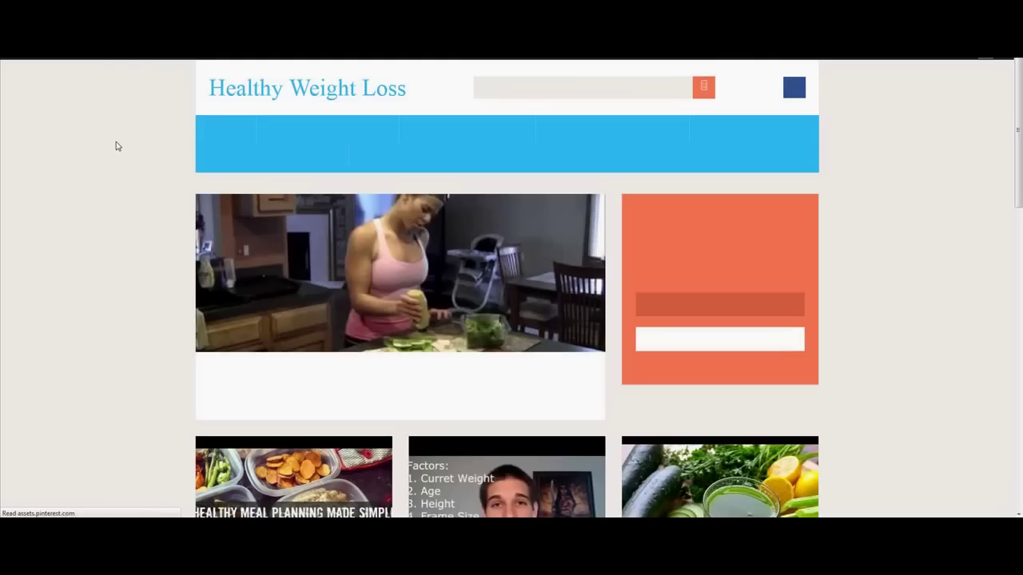
{"action": "scroll", "coordinate": [123, 192], "scroll_direction": "down", "scroll_amount": 2}
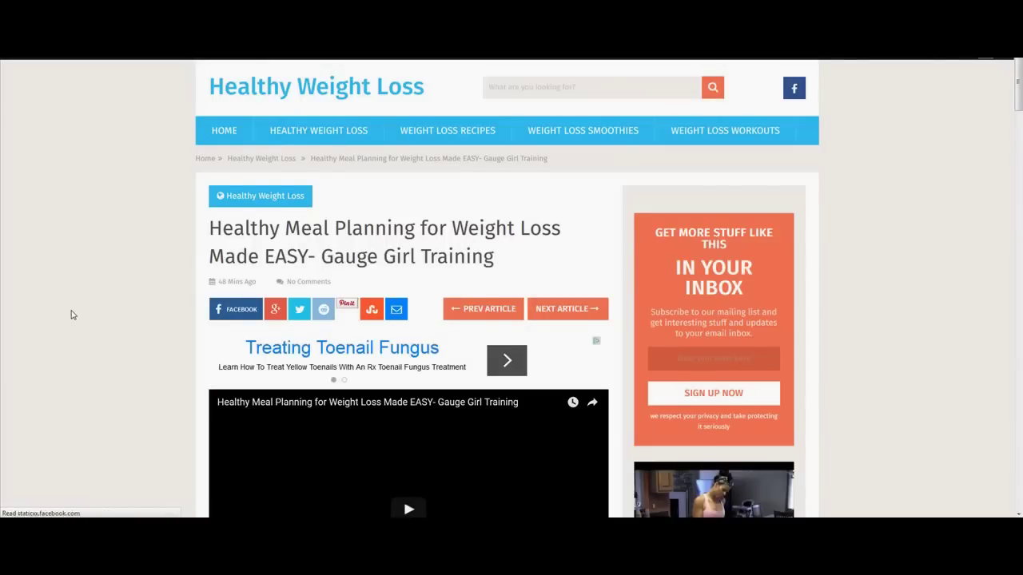
{"action": "scroll", "coordinate": [72, 315], "scroll_direction": "down", "scroll_amount": 3}
{"action": "scroll", "coordinate": [71, 315], "scroll_direction": "down", "scroll_amount": 5}
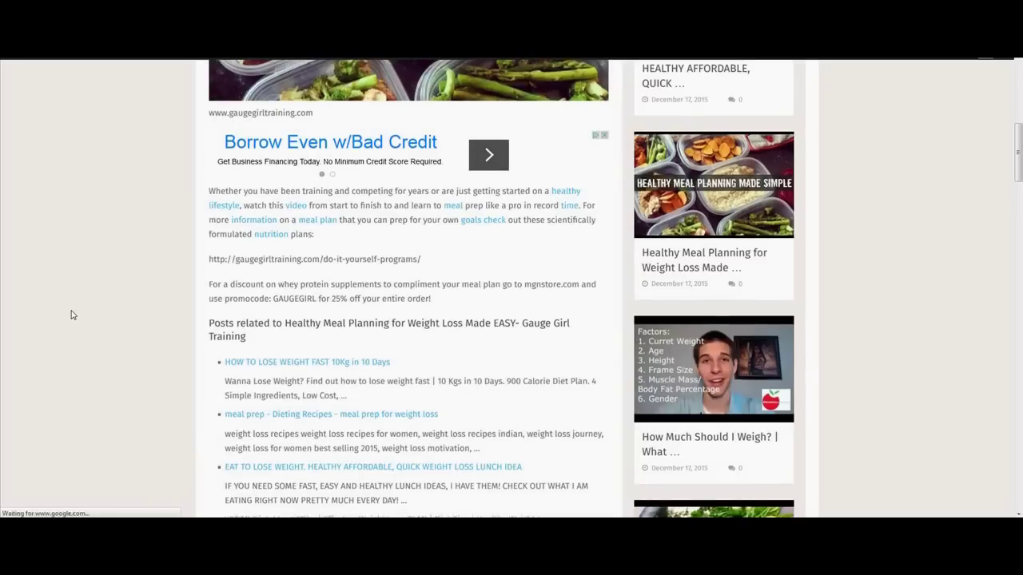
{"action": "scroll", "coordinate": [71, 315], "scroll_direction": "down", "scroll_amount": 3}
{"action": "scroll", "coordinate": [71, 315], "scroll_direction": "down", "scroll_amount": 3}
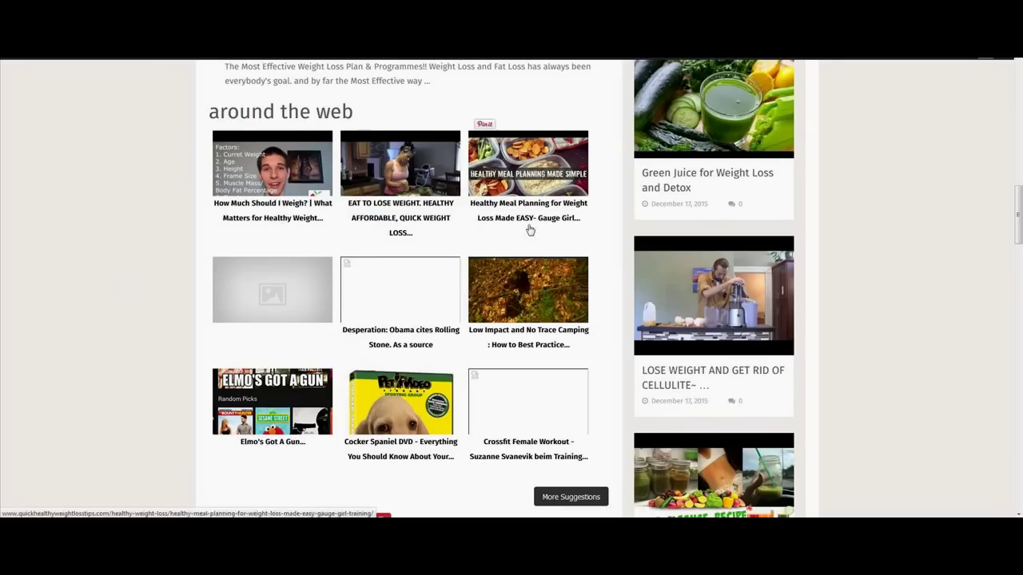
Step: Load more related post suggestions with More Suggestions
{"action": "left_click", "coordinate": [549, 499]}
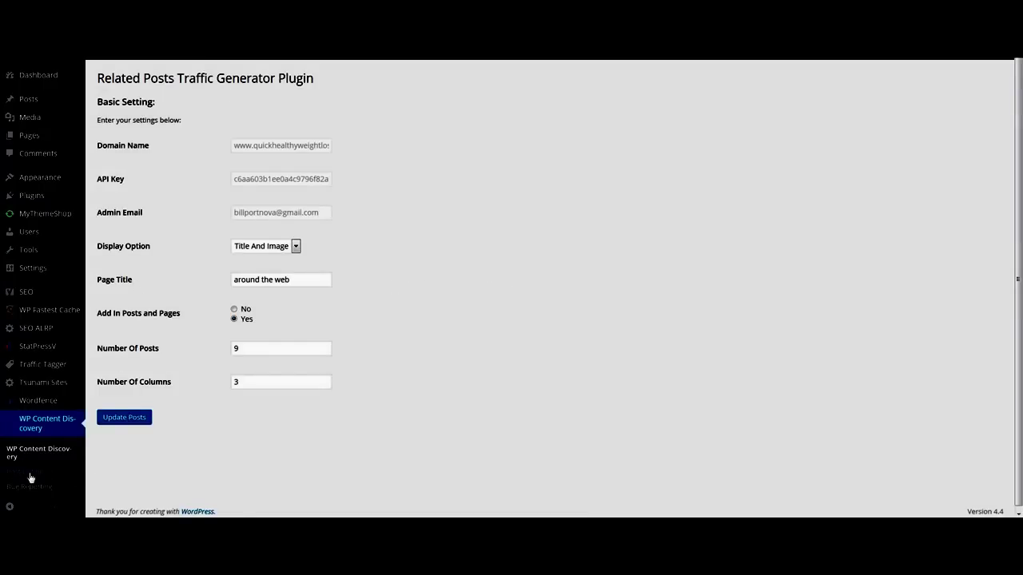
Step: Show the WP Content Discovery Post Listing with the theme notice dismissed
{"action": "left_click", "coordinate": [377, 405]}
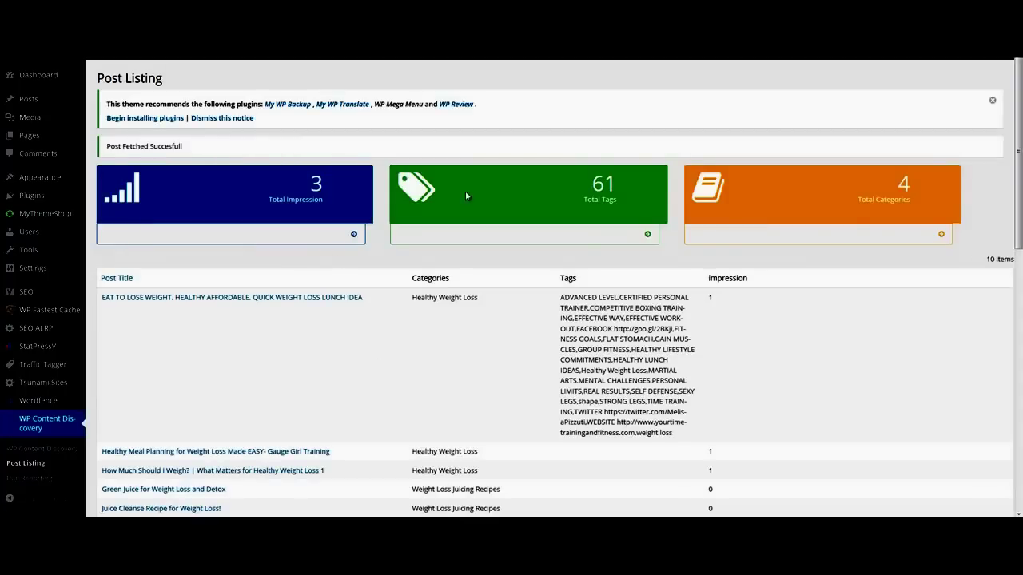
{"action": "left_click", "coordinate": [991, 103]}
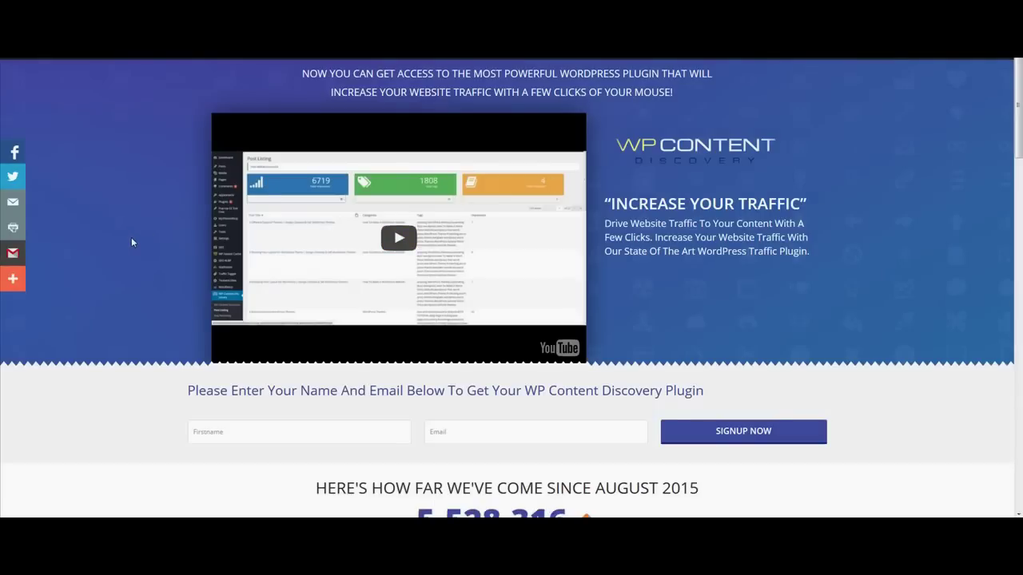
Step: Put the cursor in the Firstname field of the WP Content Discovery signup form
{"action": "left_click", "coordinate": [239, 432]}
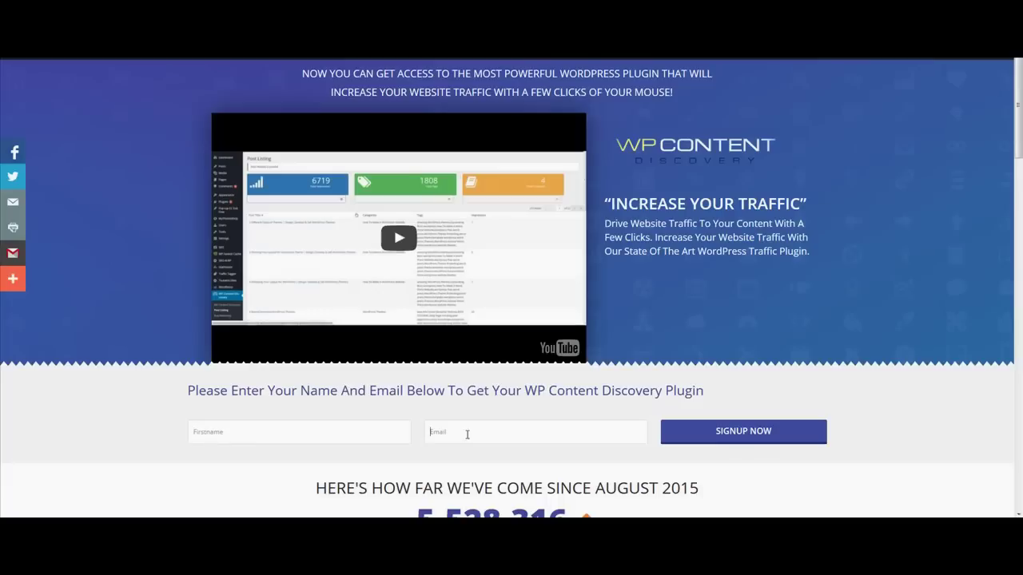